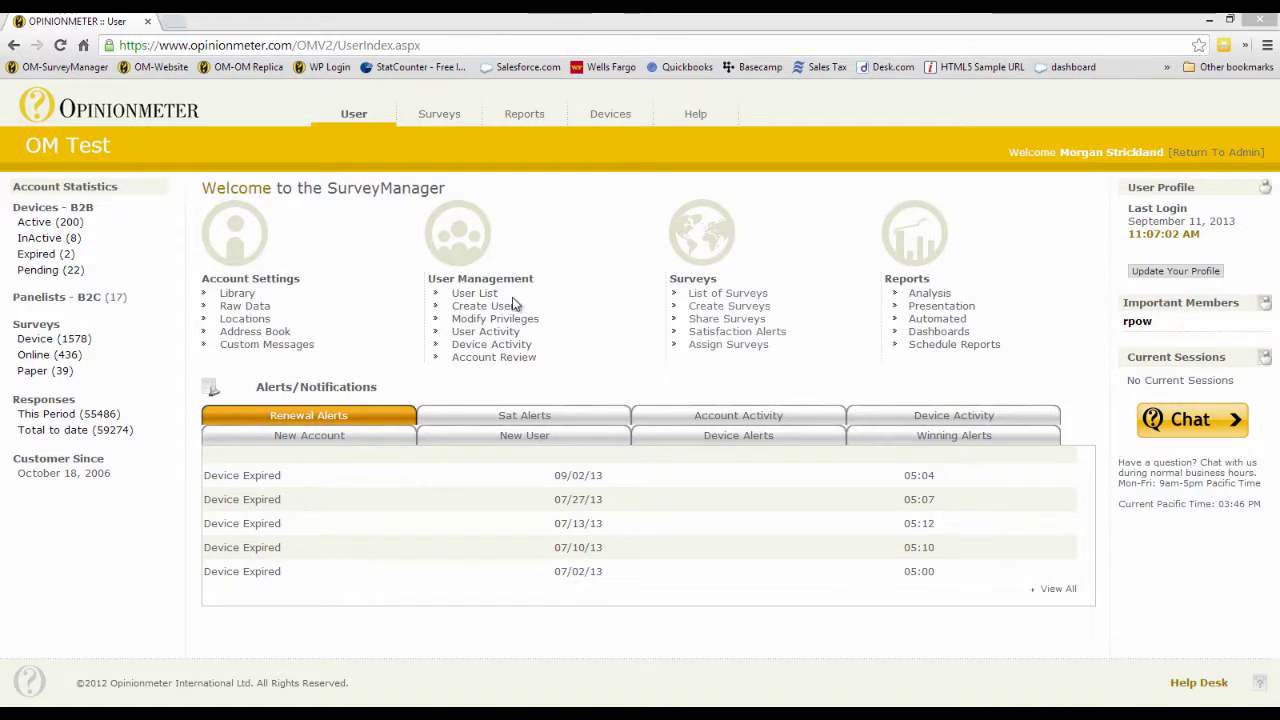
Open the account review in User Management and choose the OM Test account.
click(511, 361)
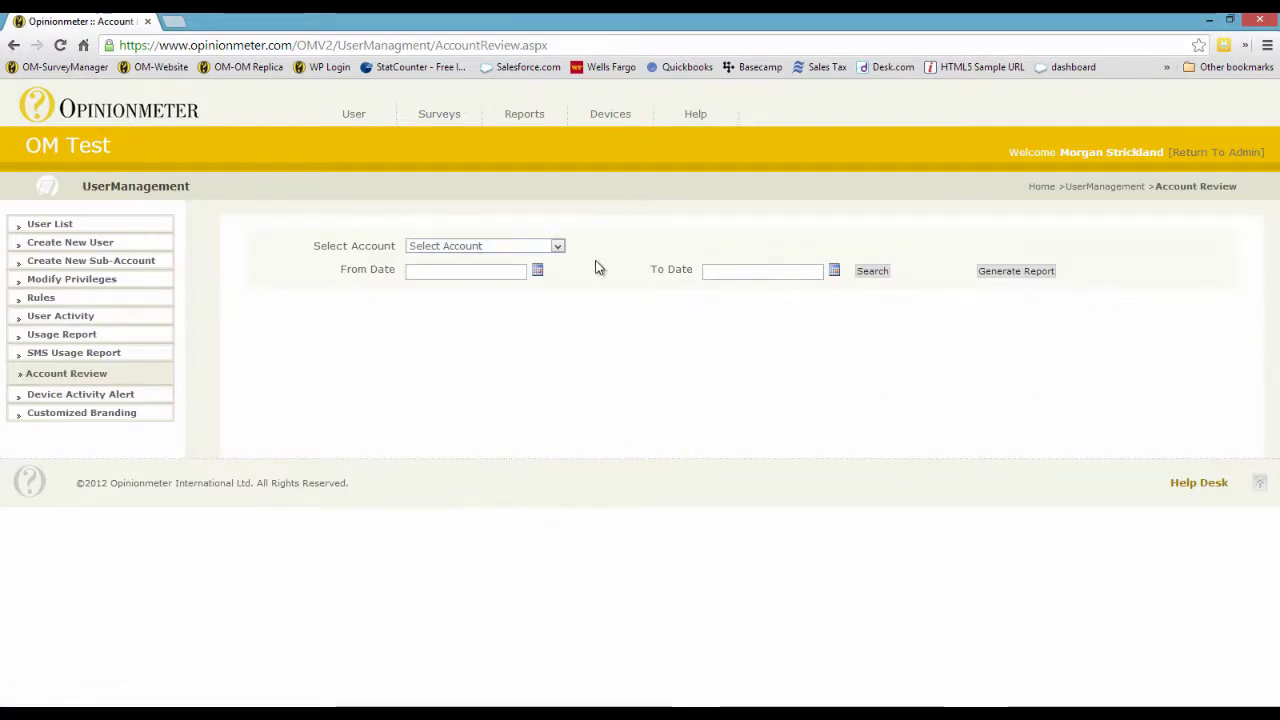
click(559, 247)
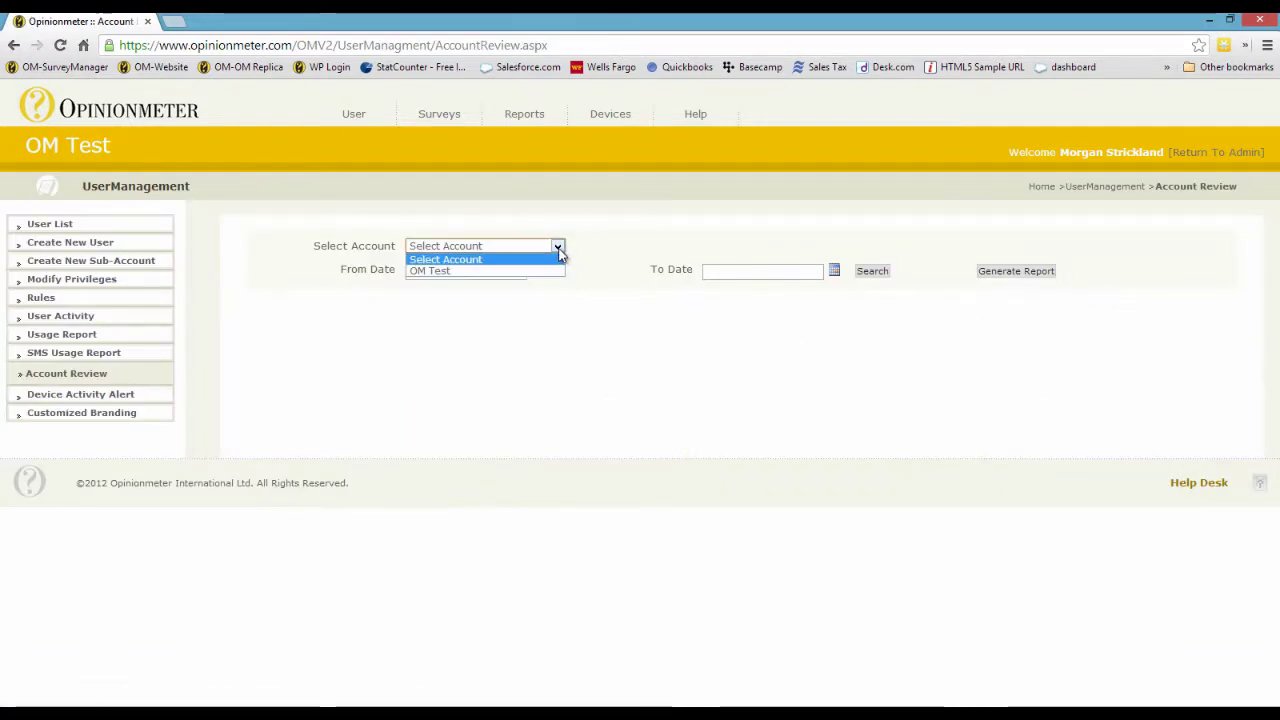
click(491, 272)
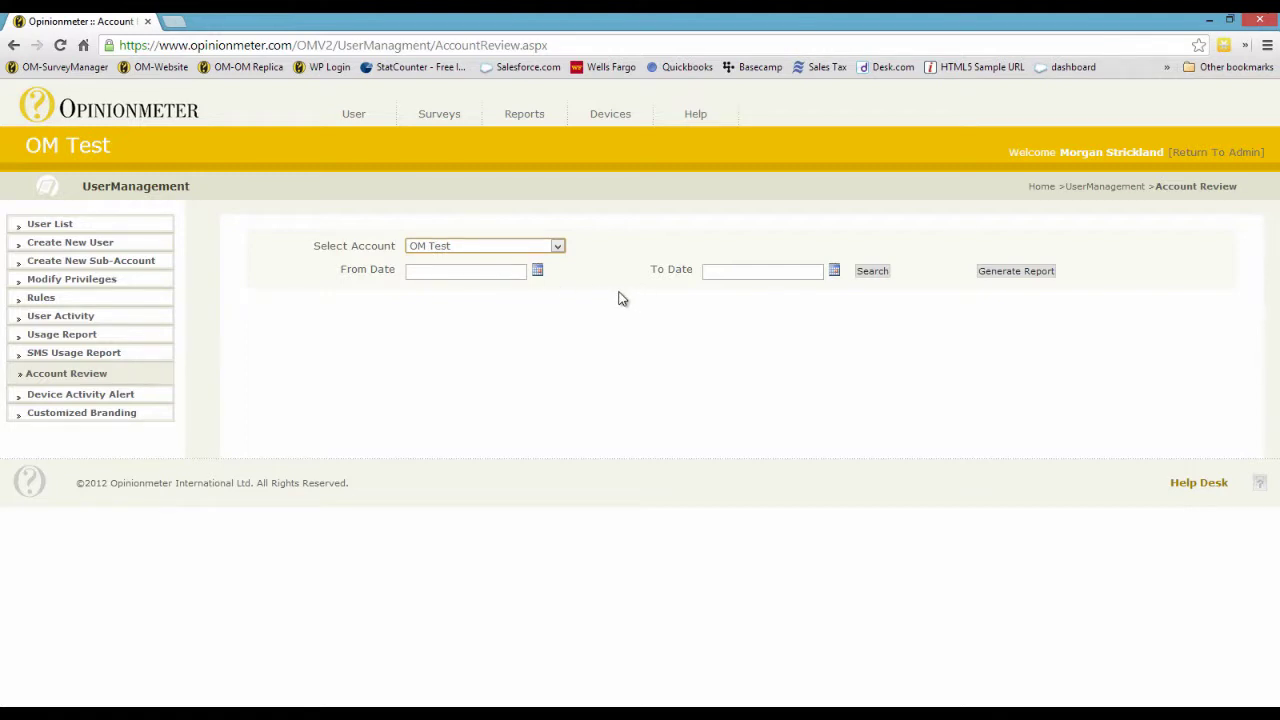
click(558, 248)
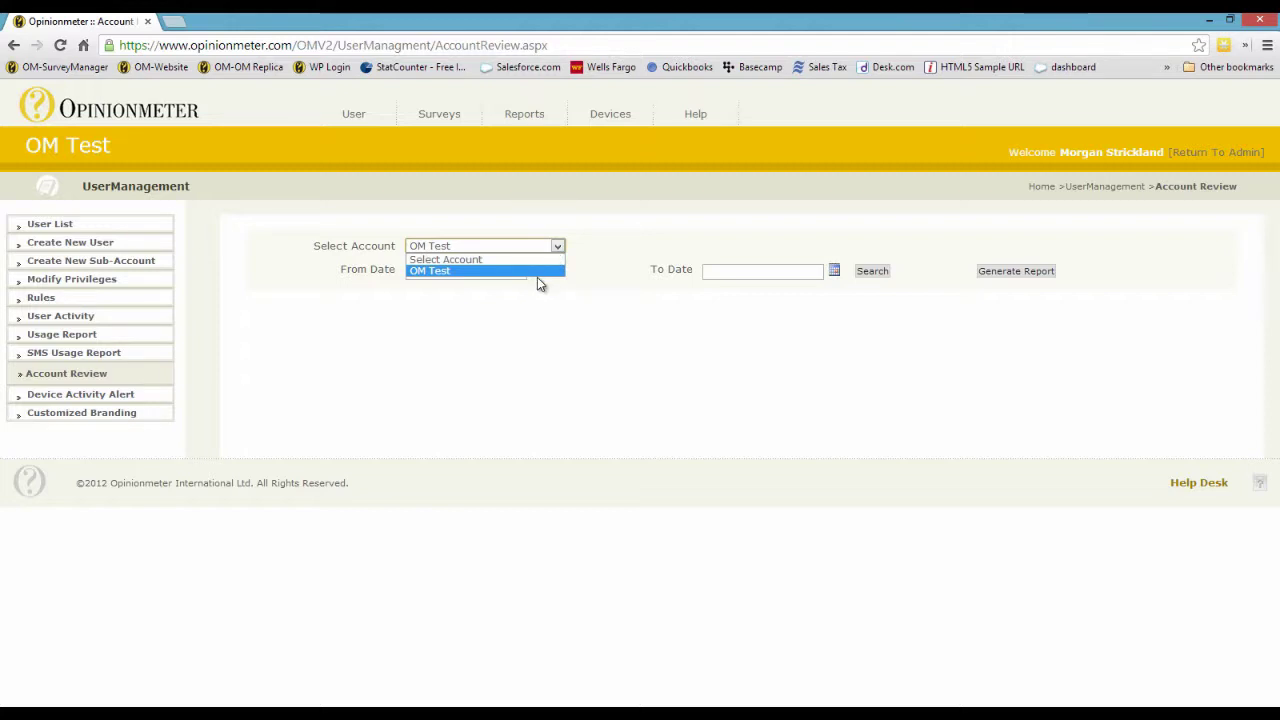
click(532, 272)
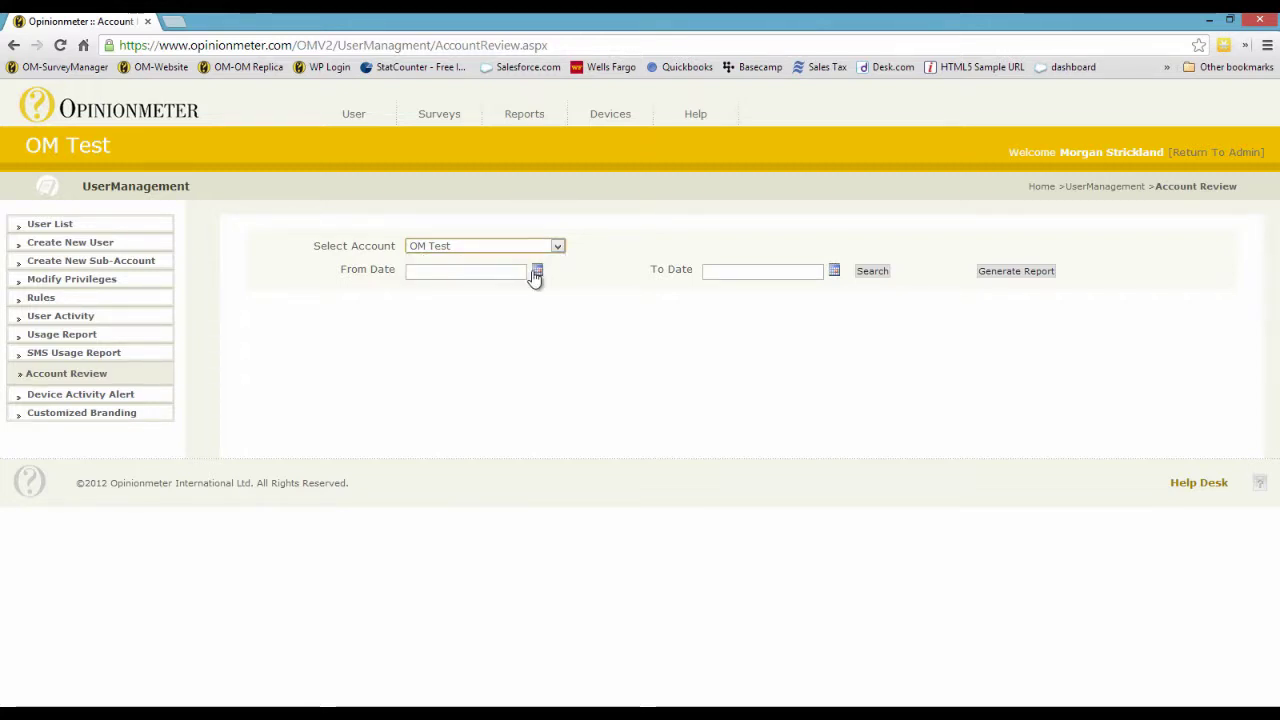
Generate the account review report for the period from 08/25/2013 to 09/20/2013.
click(538, 273)
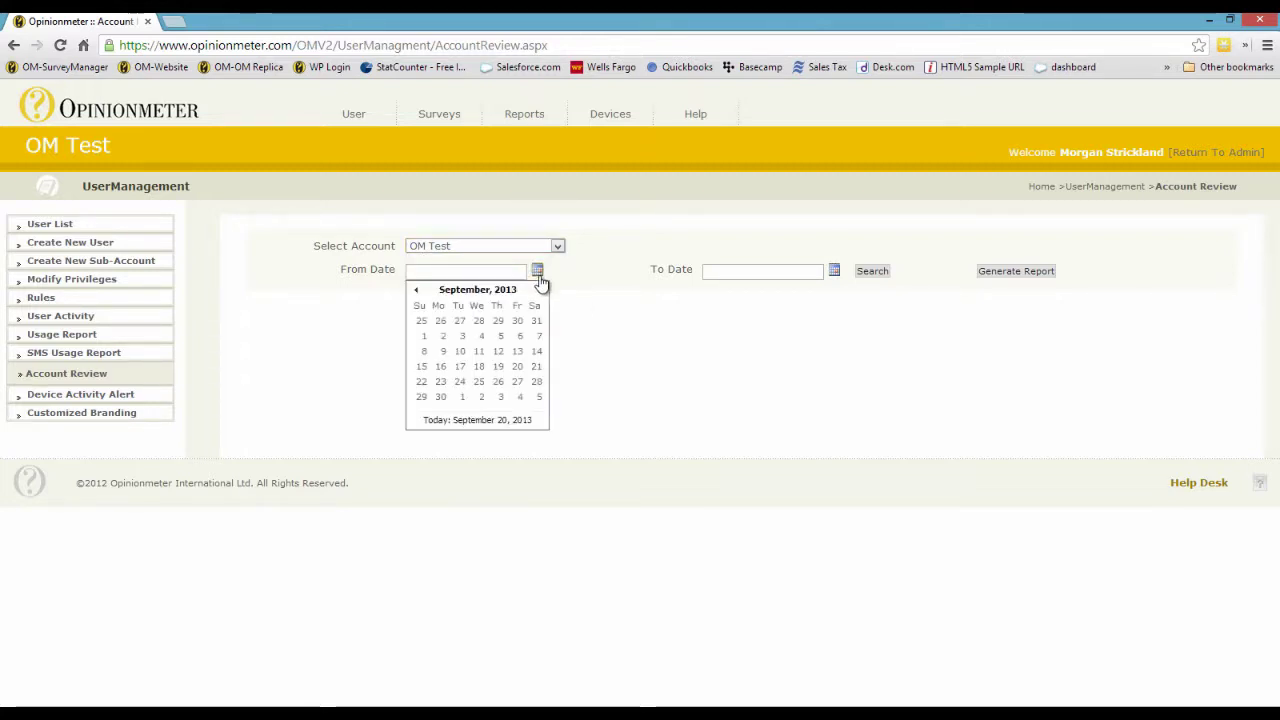
click(422, 321)
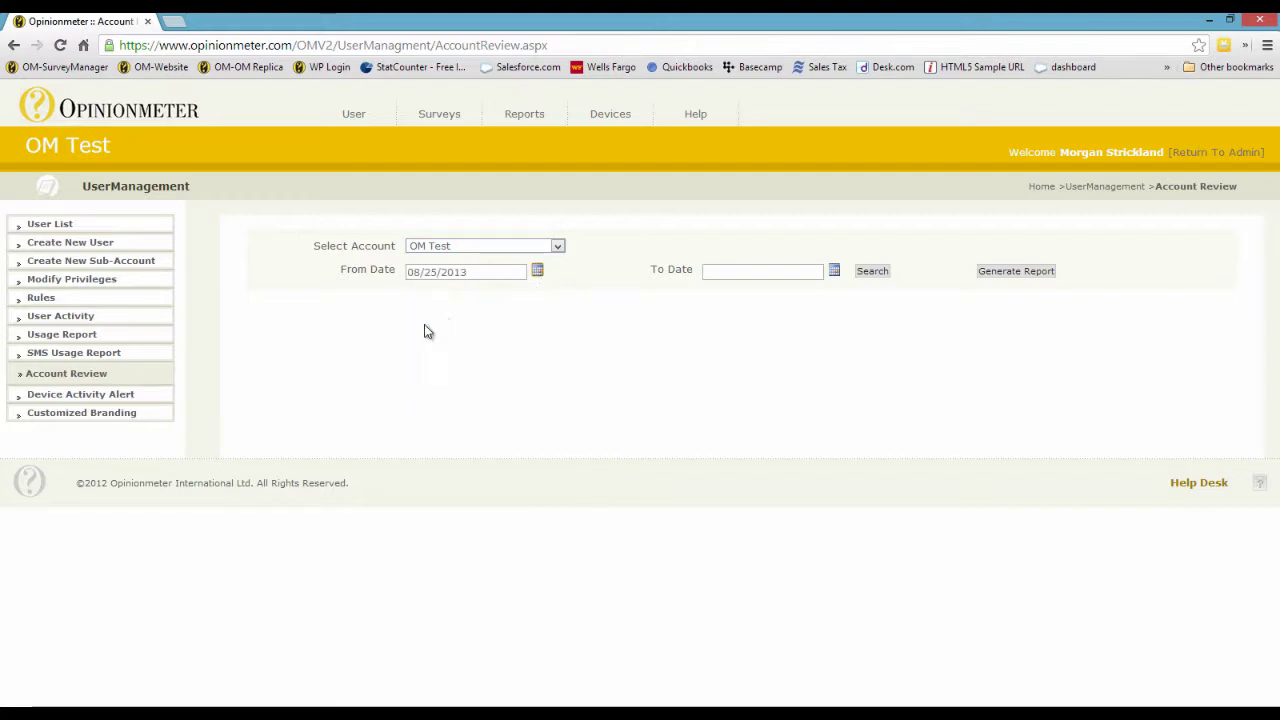
click(834, 271)
click(772, 421)
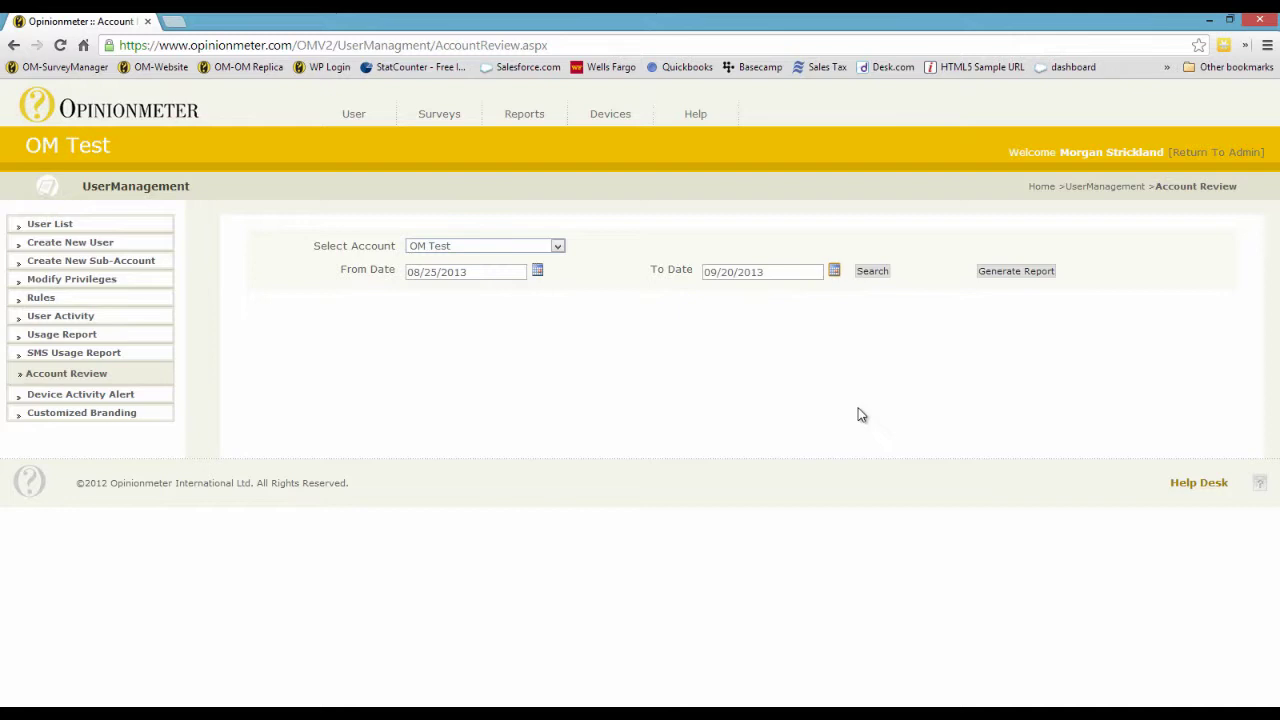
click(1016, 274)
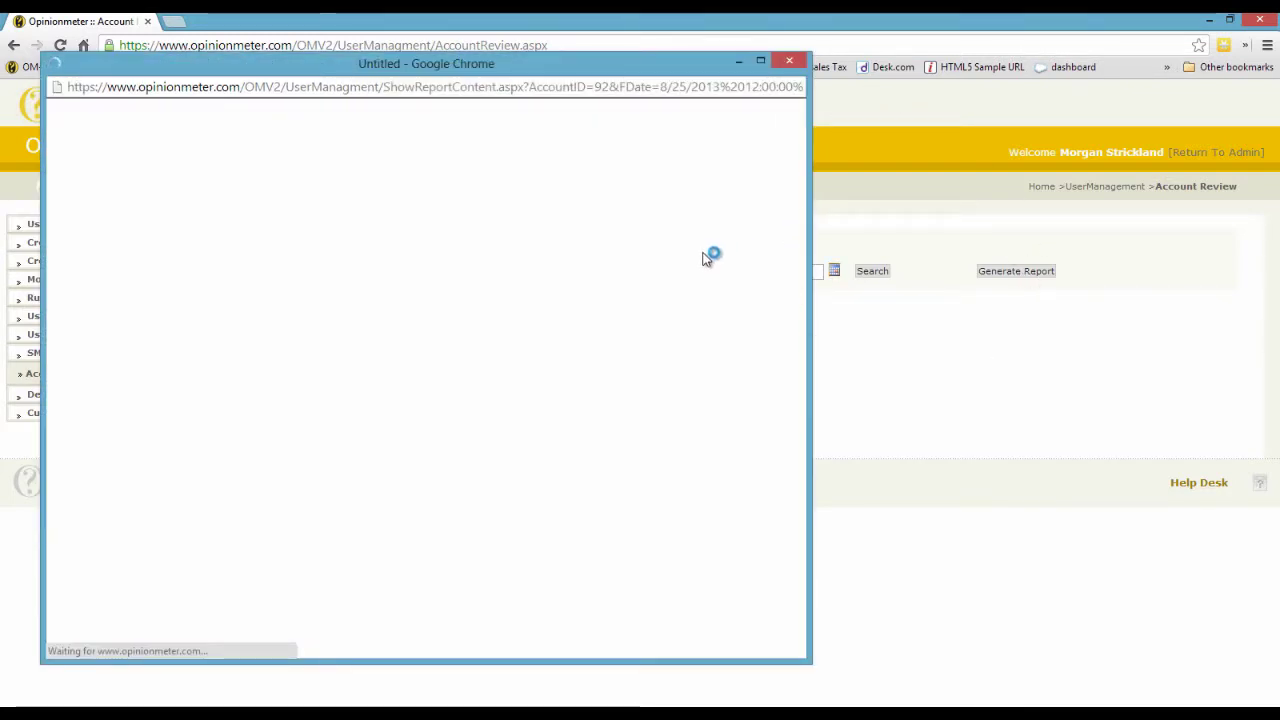
drag(664, 73, 629, 36)
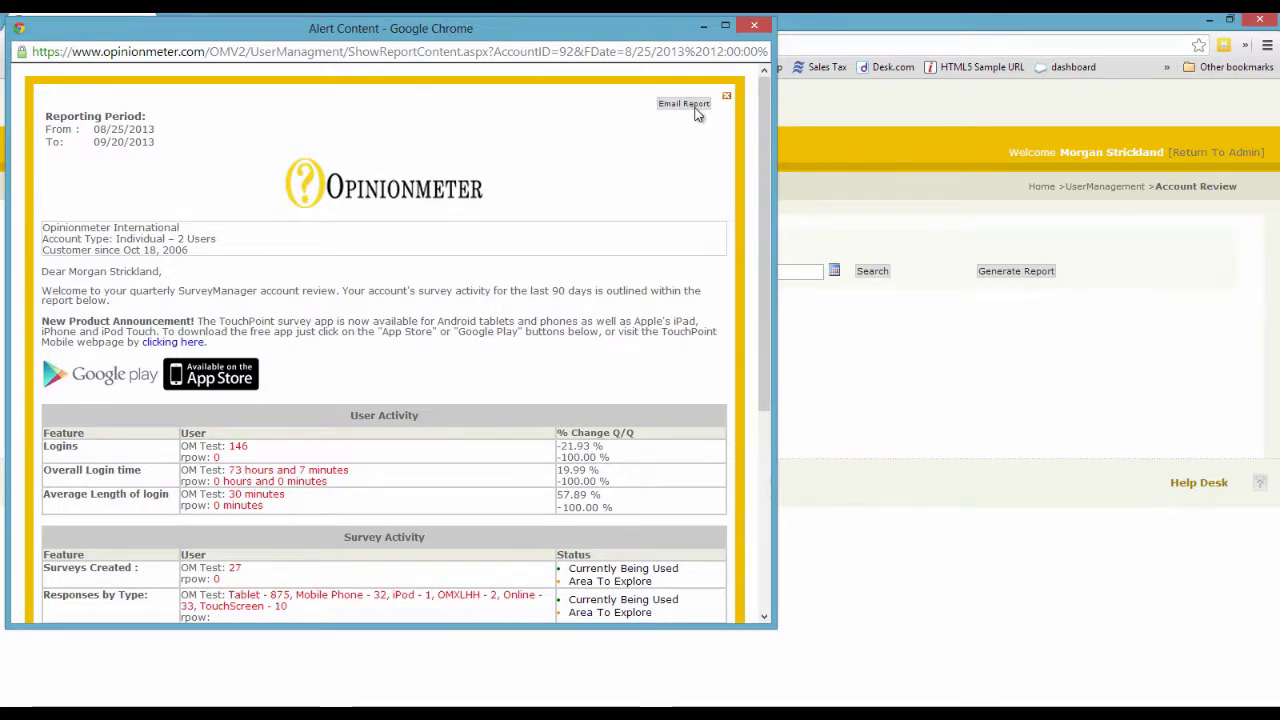
Examine the user, survey and report activity sections of the account review report, including responses by type and reports previewed, and close it.
drag(770, 204, 771, 322)
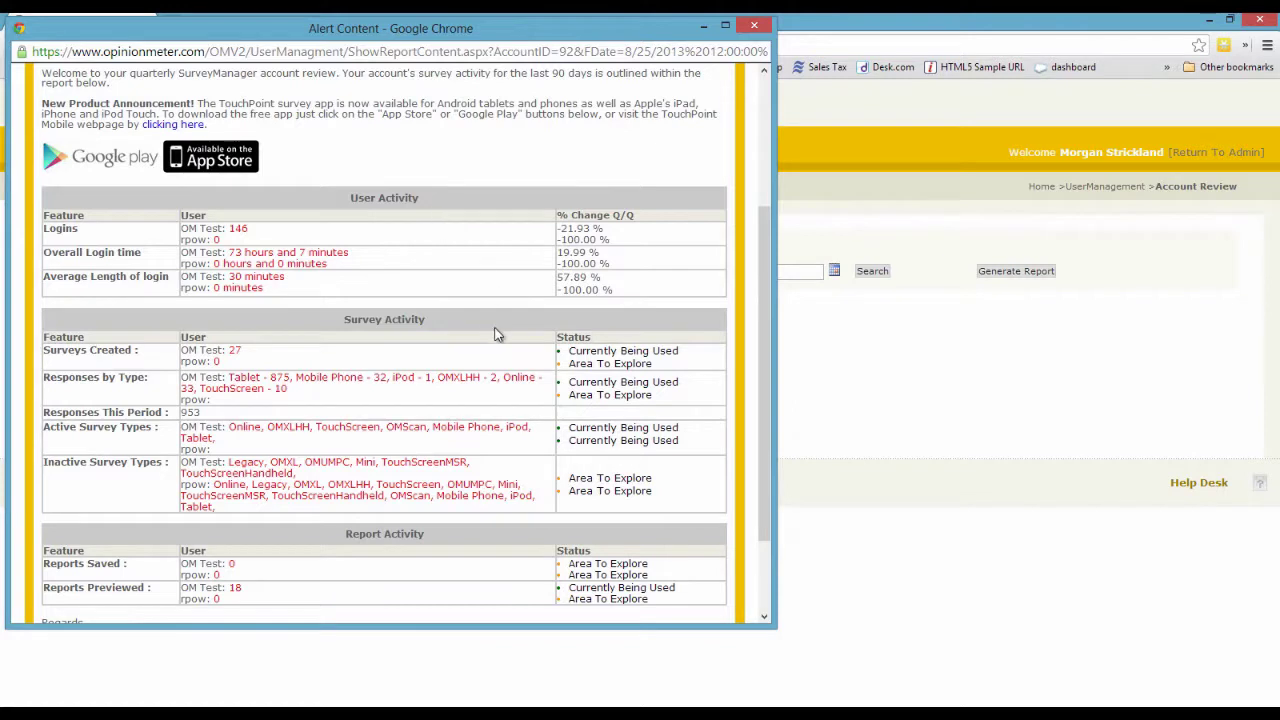
double_click(234, 350)
double_click(190, 412)
click(226, 412)
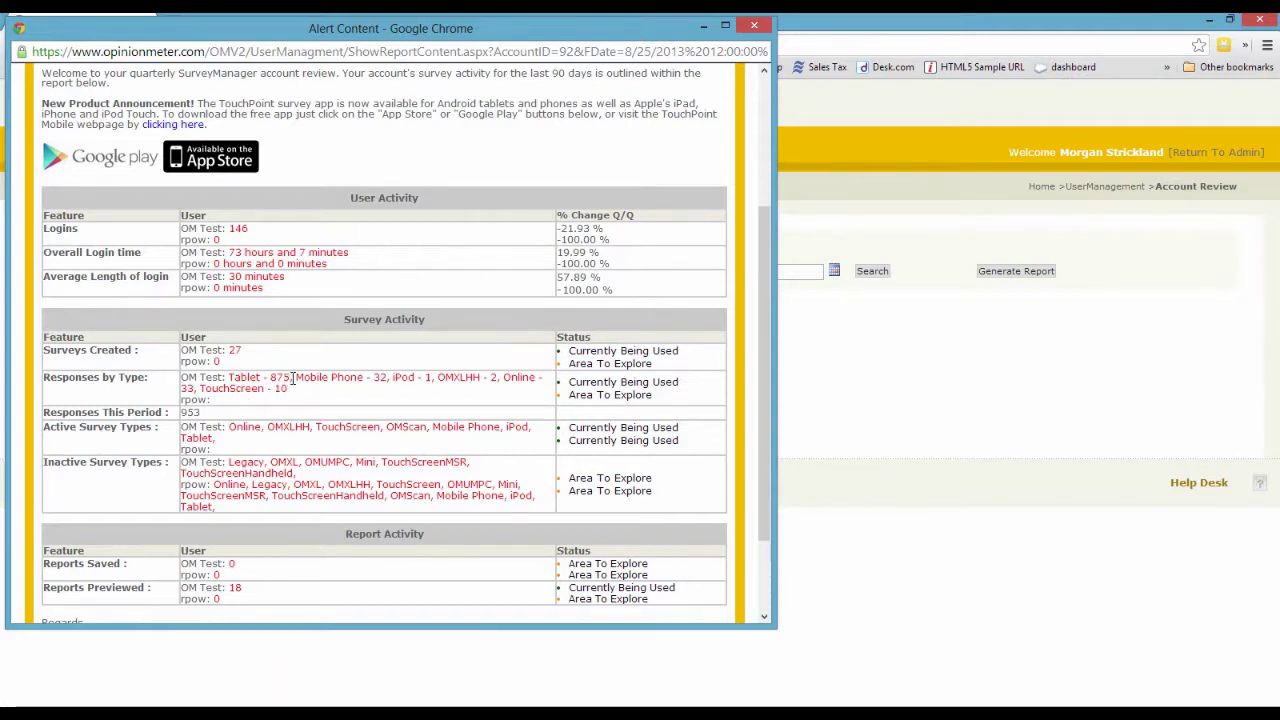
drag(292, 377, 270, 377)
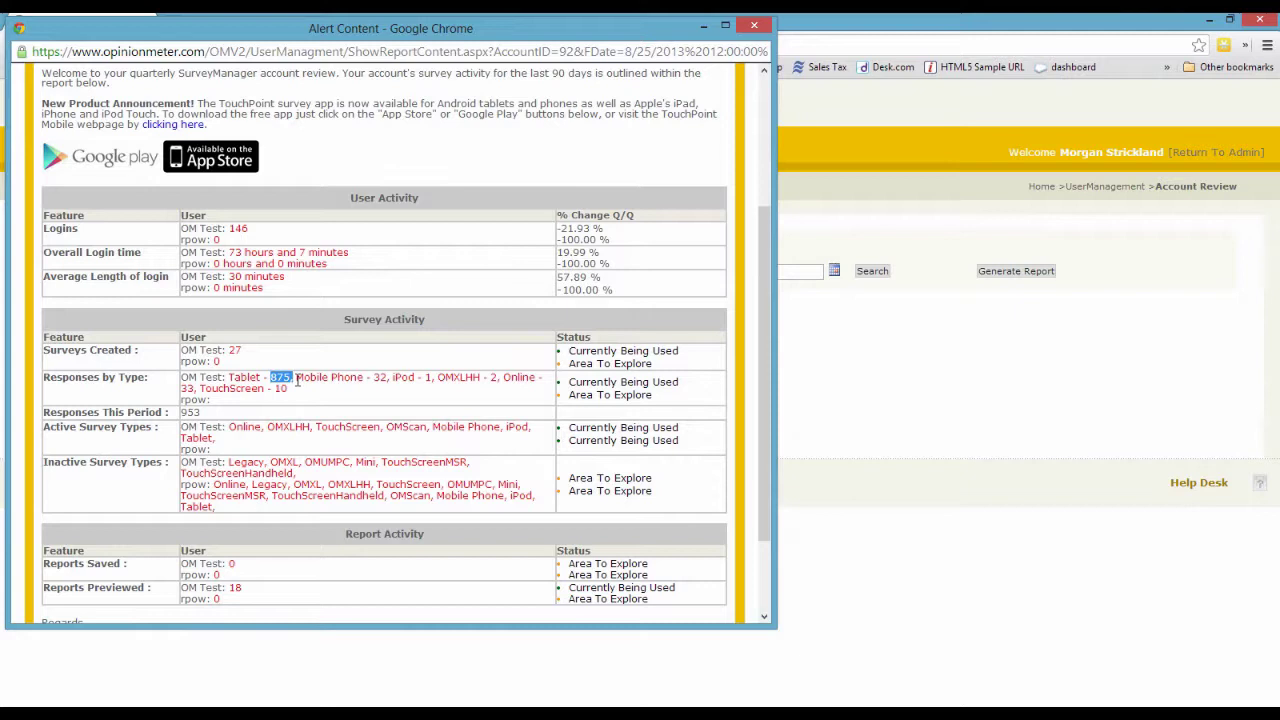
drag(390, 377, 373, 377)
scroll(418, 400, down, 2)
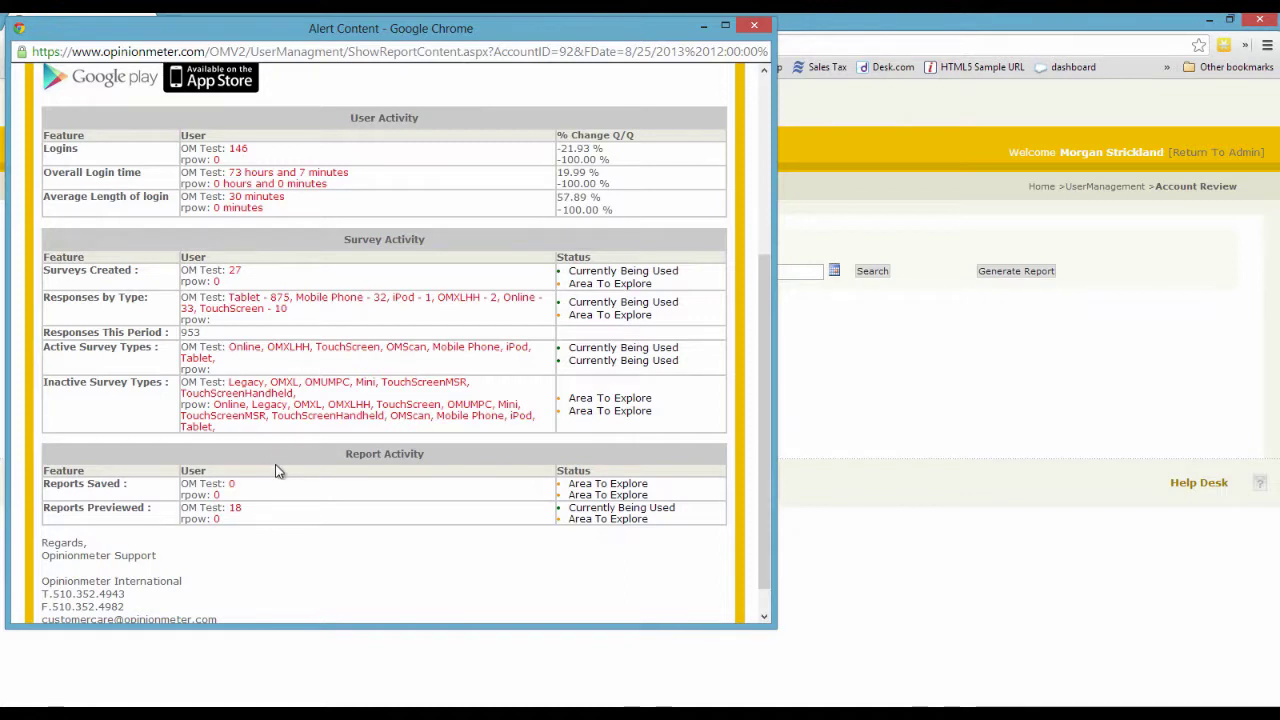
scroll(397, 481, down, 1)
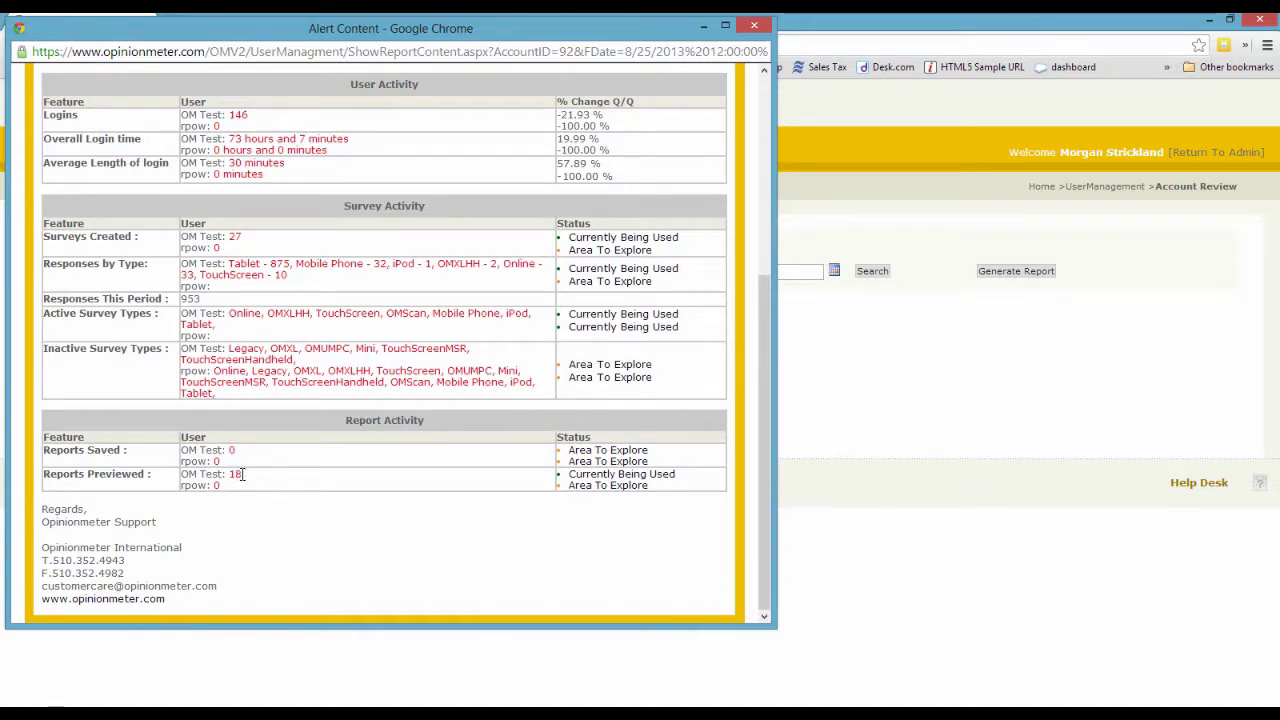
drag(245, 474, 231, 476)
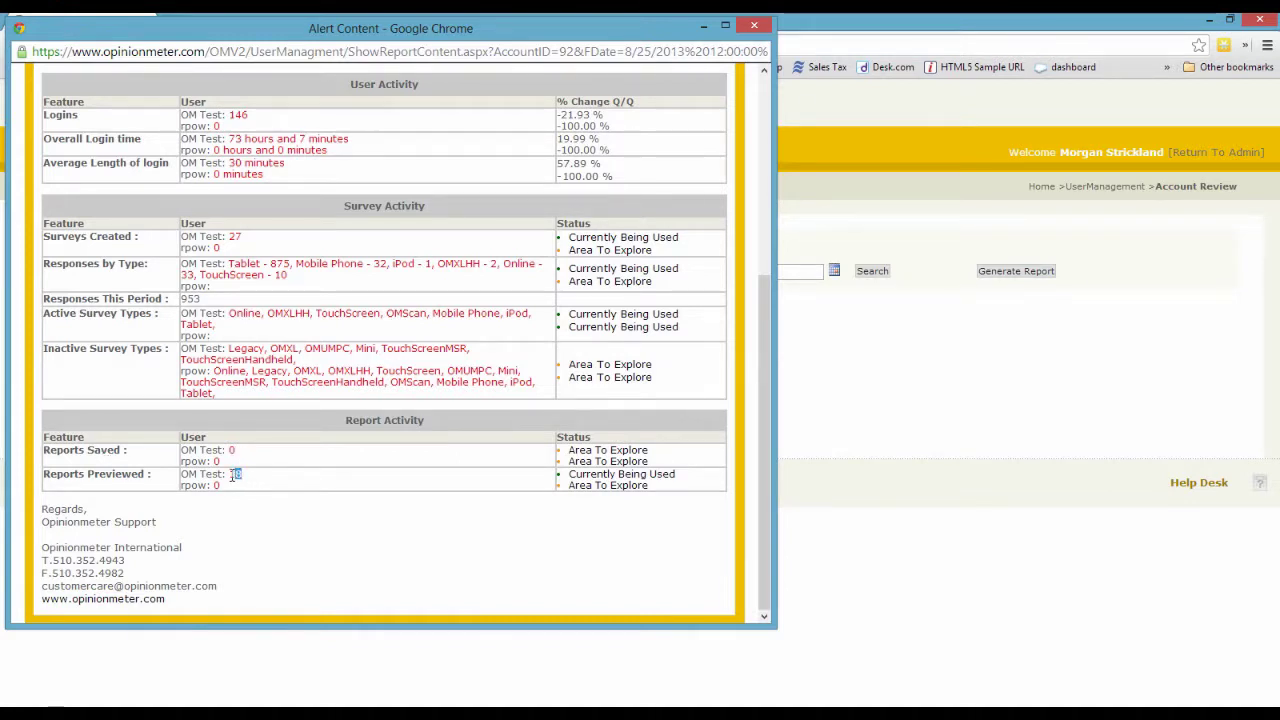
click(276, 522)
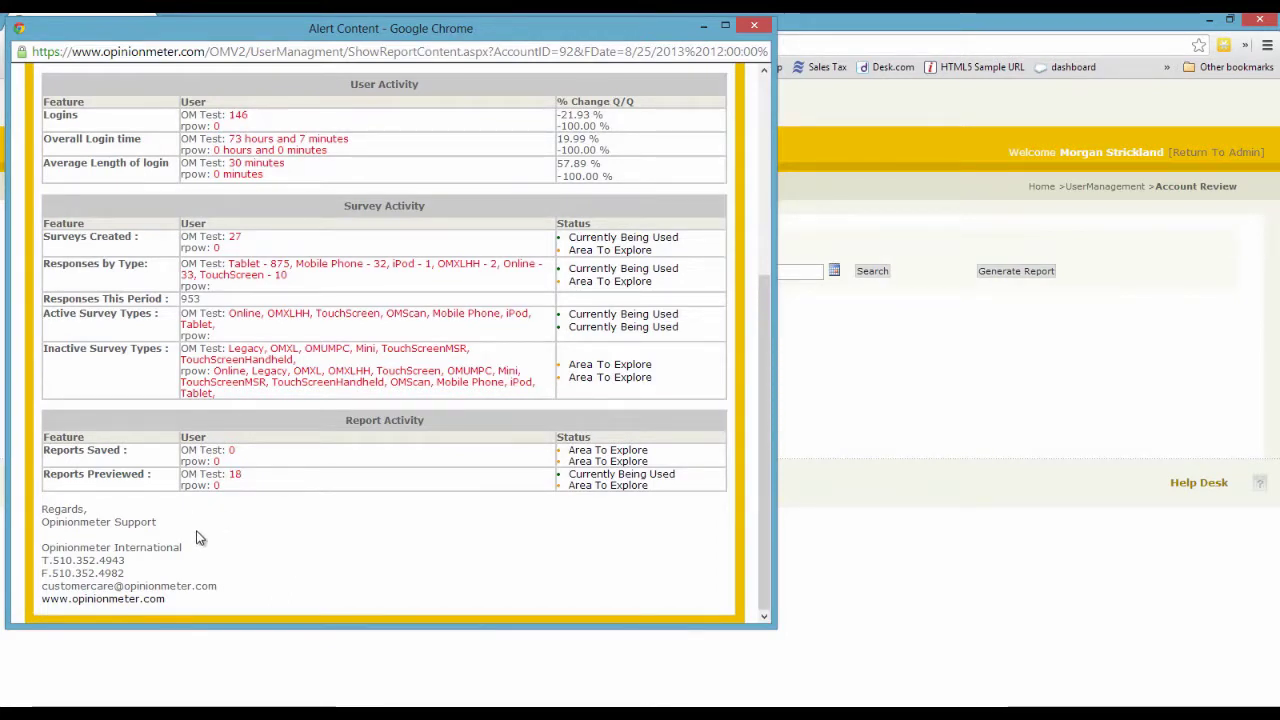
click(756, 28)
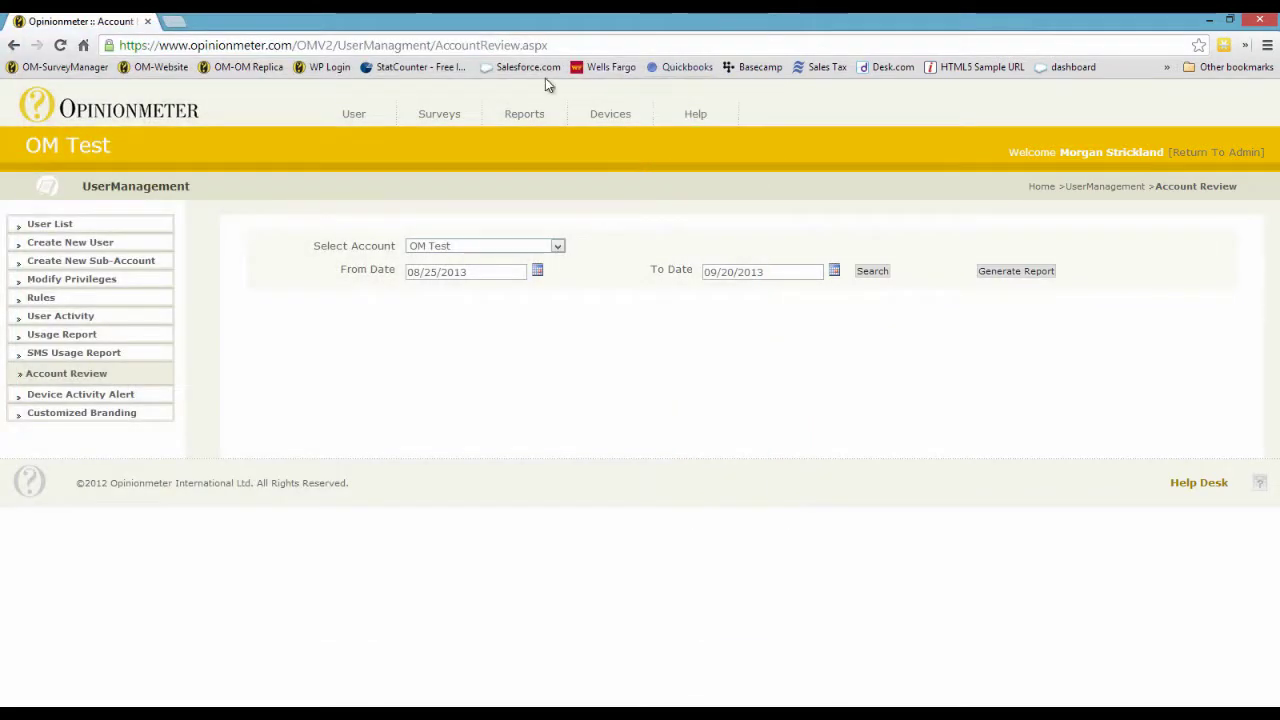
View the User Activity login report for the only listed user, keeping the preset start and end dates.
click(356, 116)
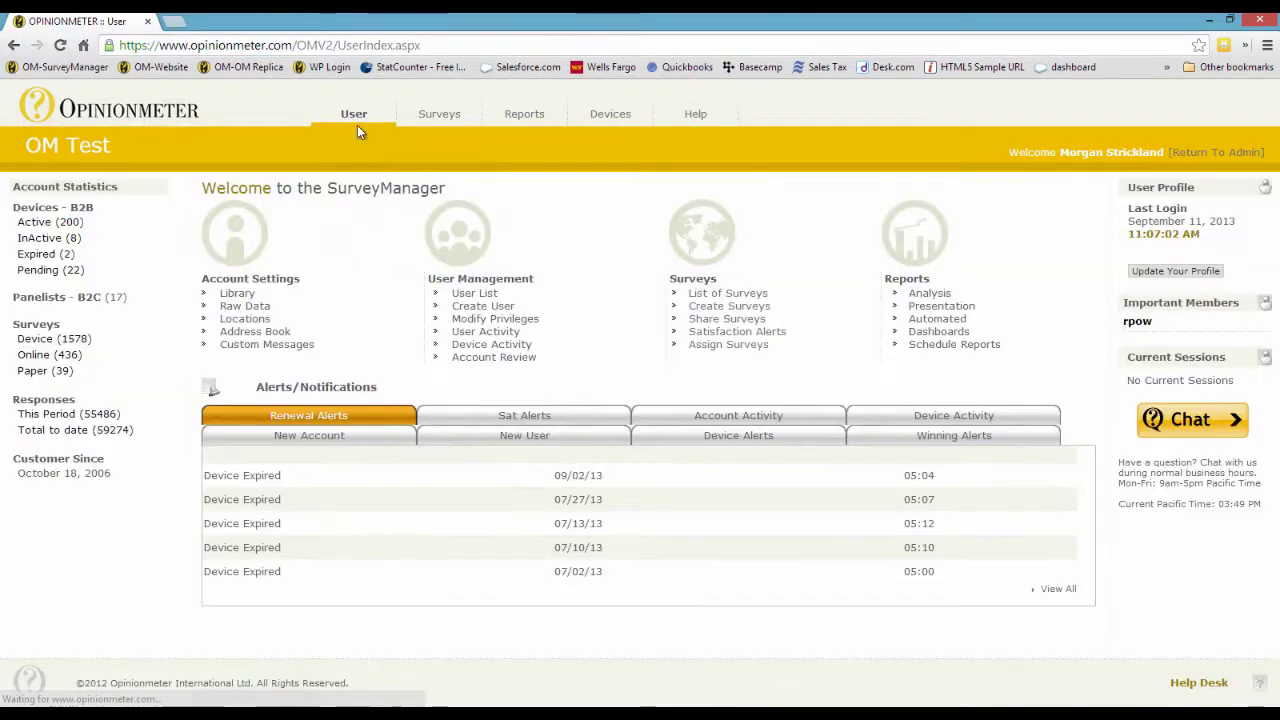
click(499, 333)
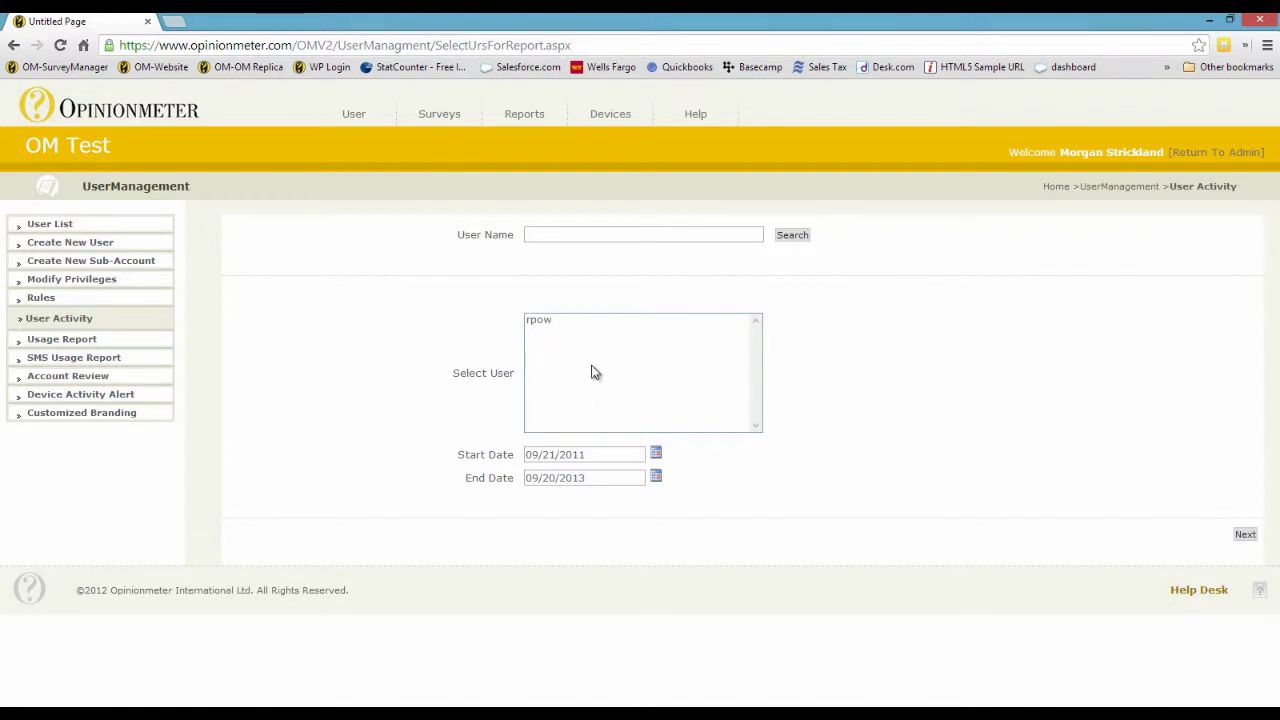
click(538, 320)
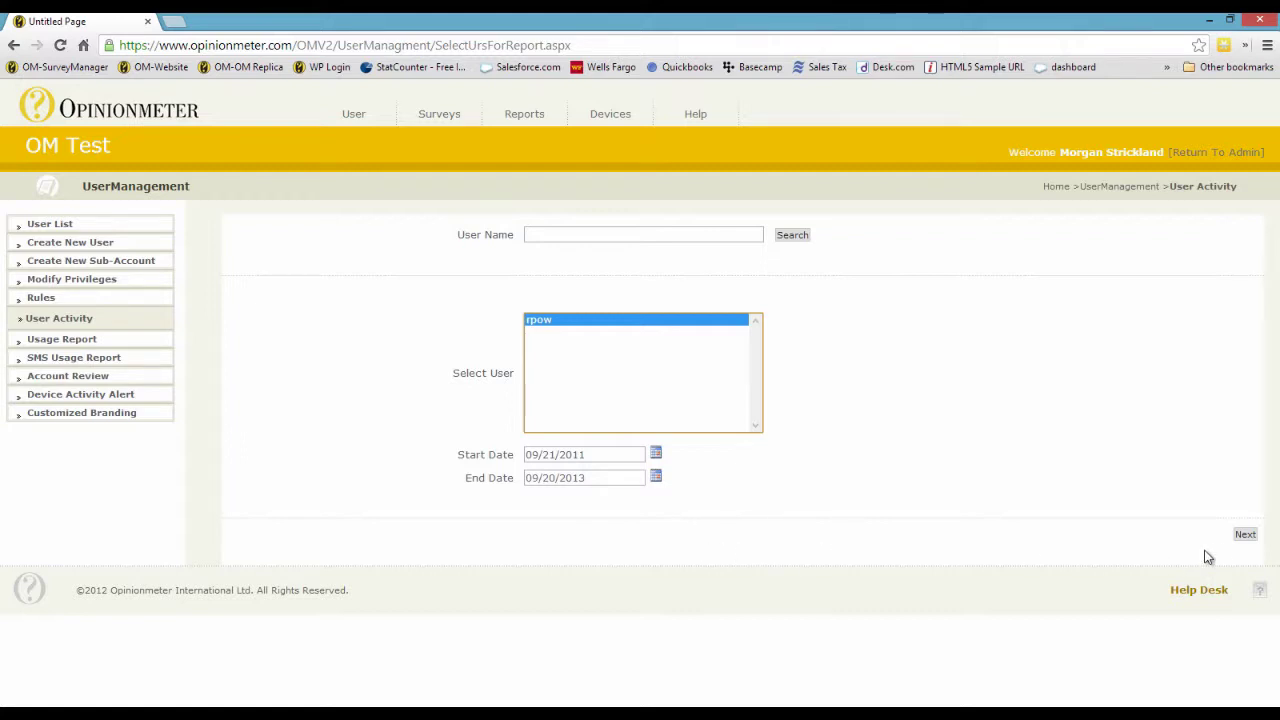
click(1245, 535)
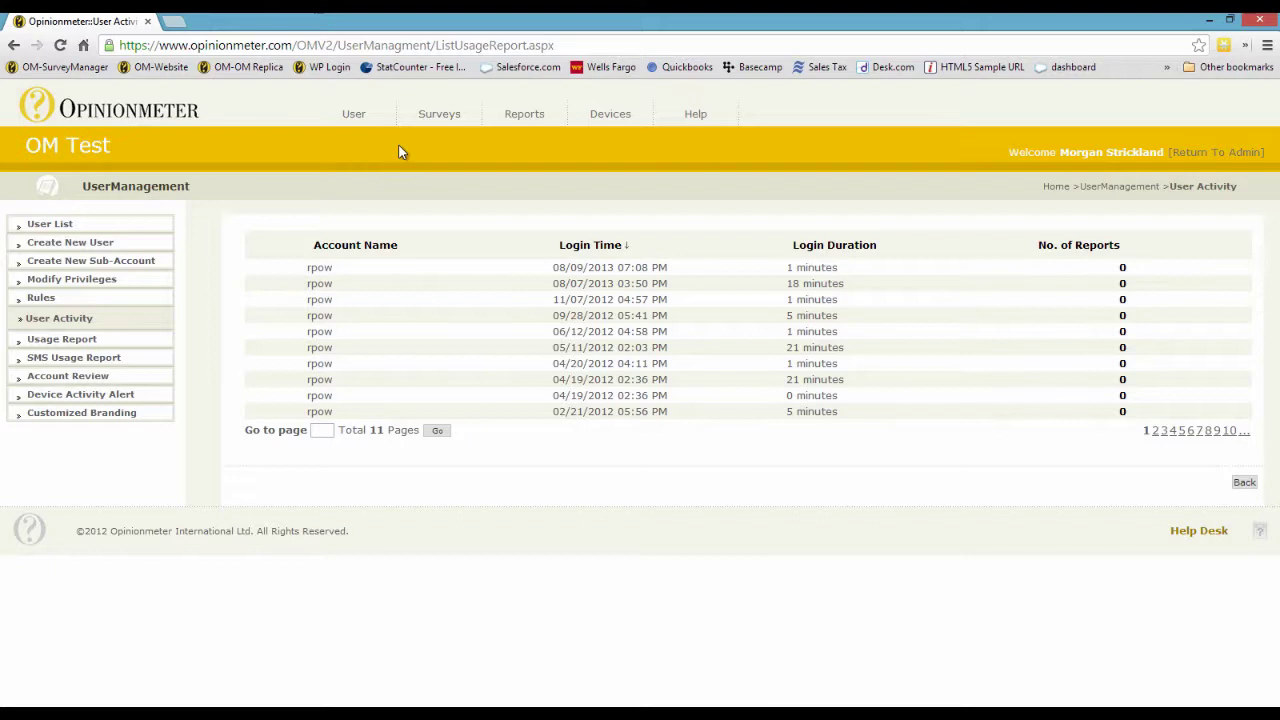
Open the device activity alert settings in User Management and set the device type to Mobile Phone.
click(356, 118)
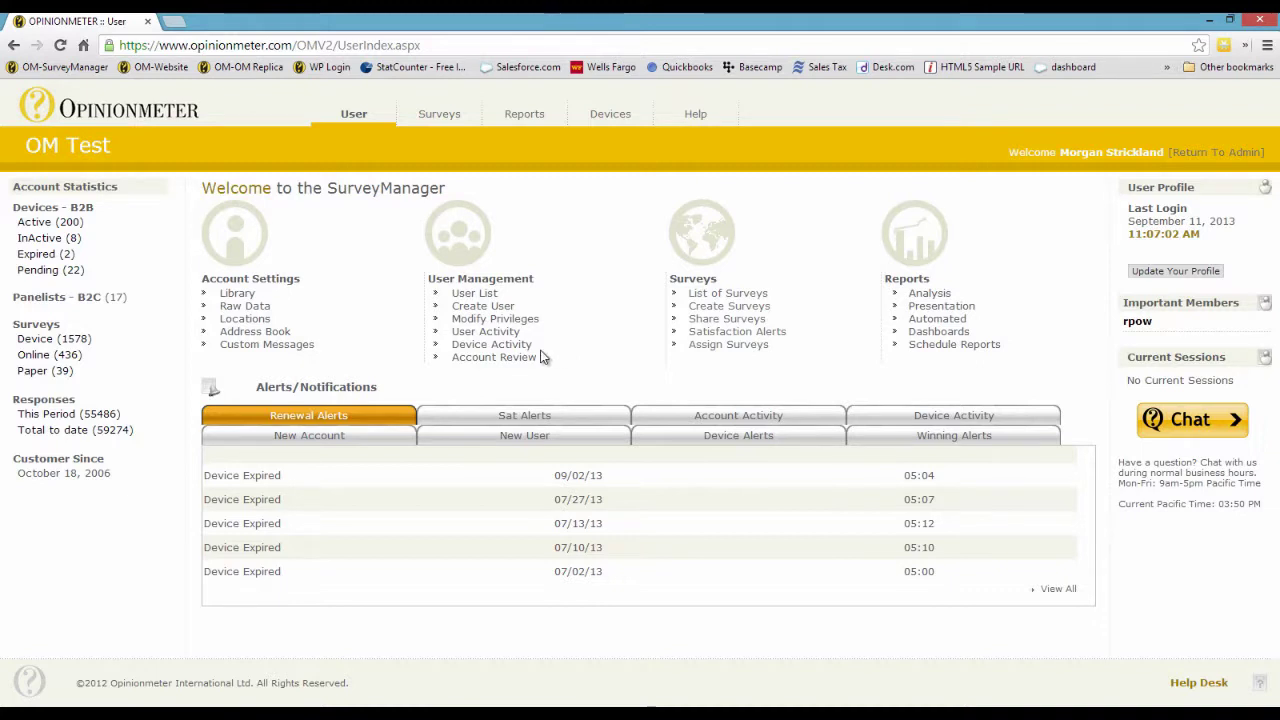
click(486, 348)
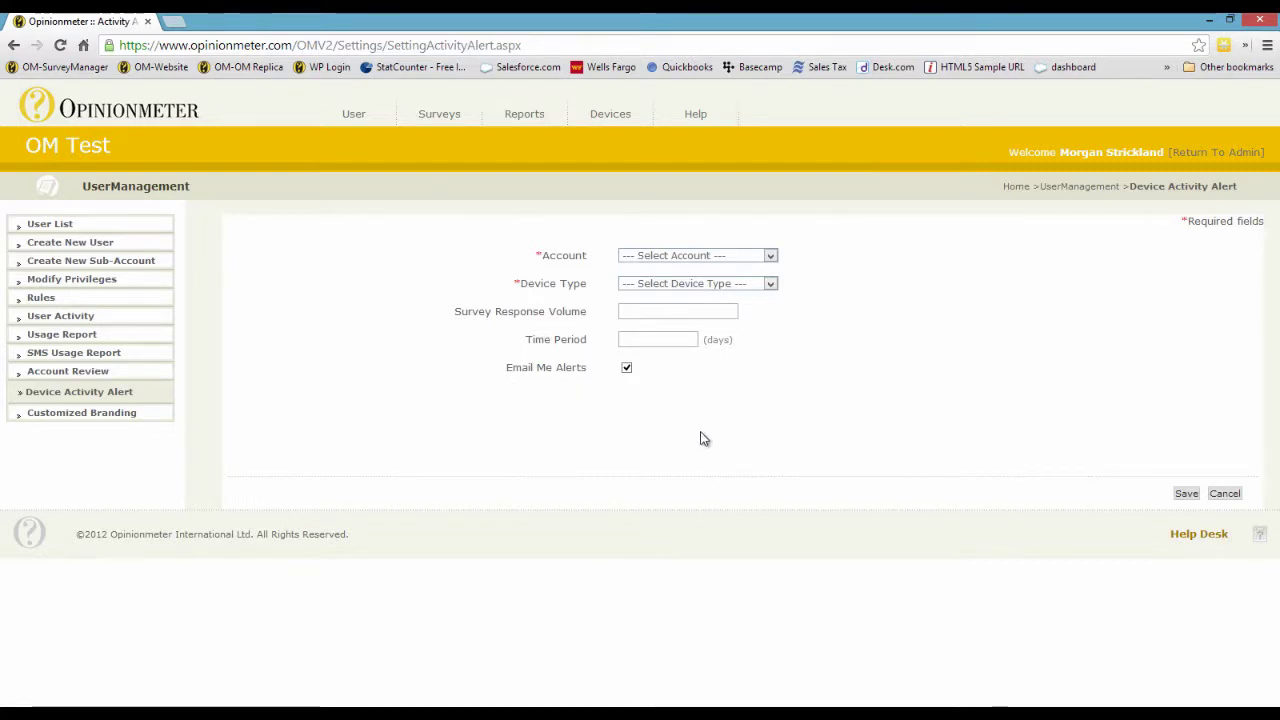
click(770, 285)
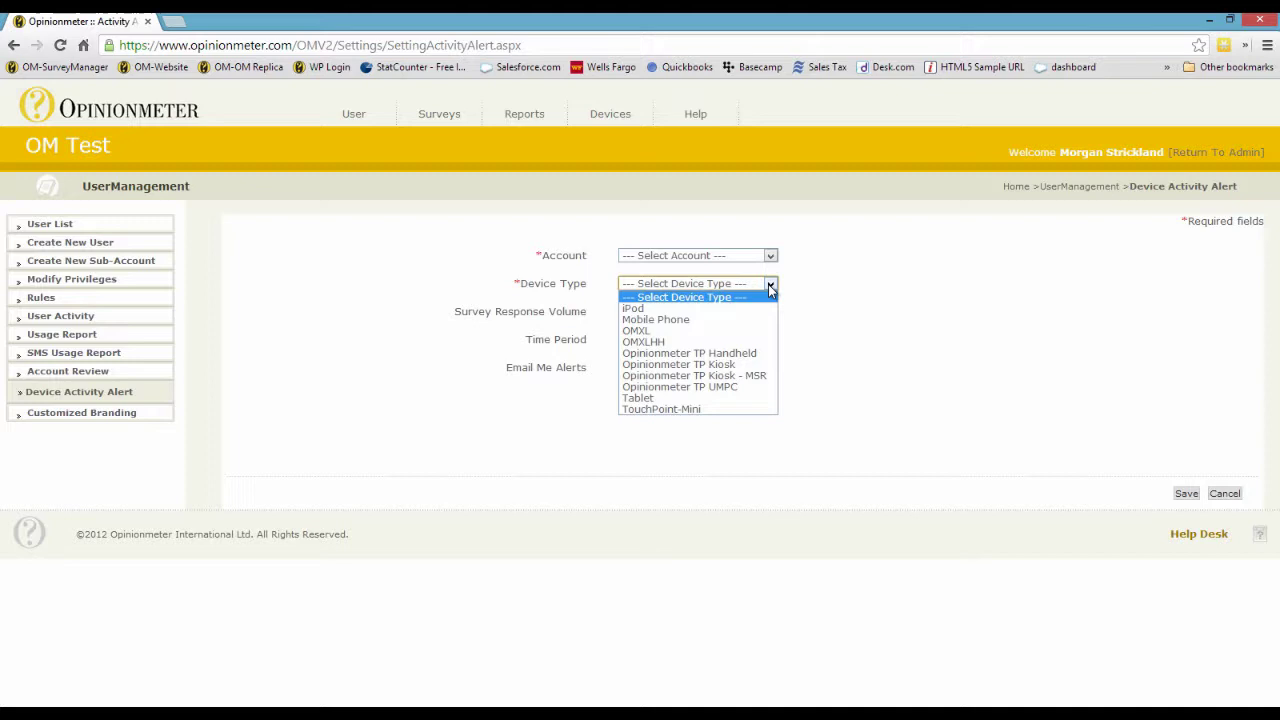
click(862, 307)
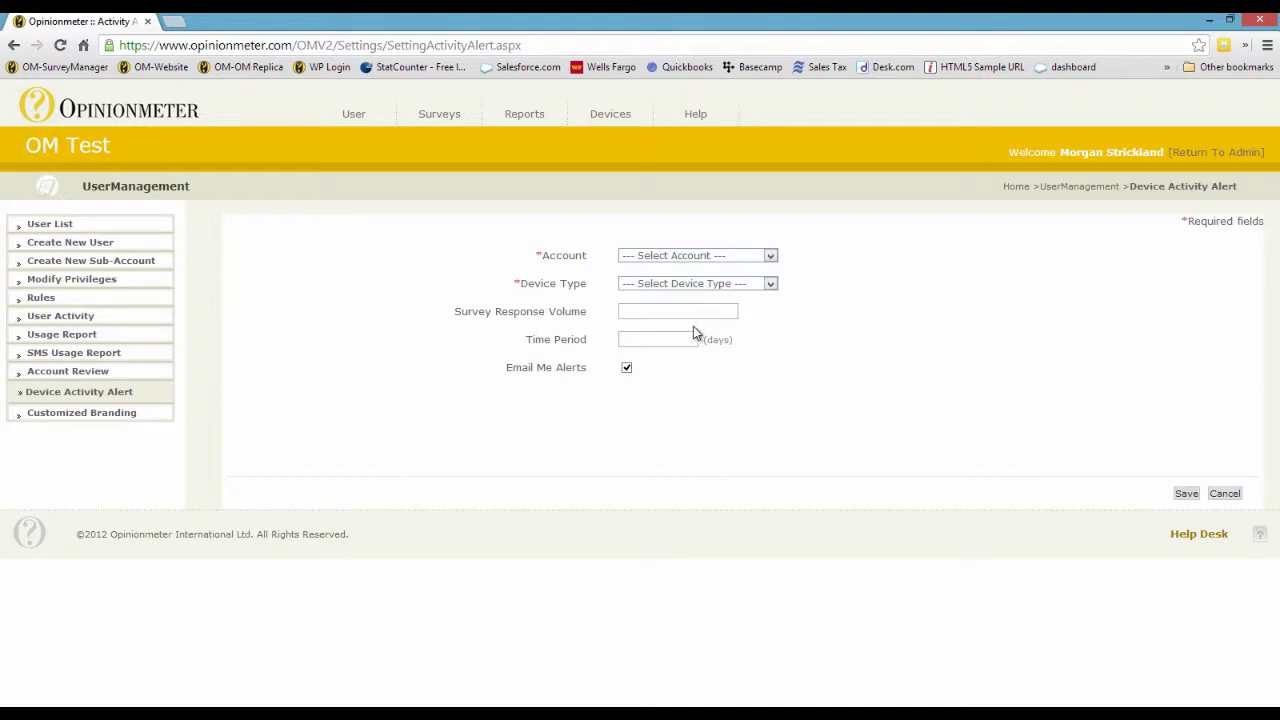
click(690, 284)
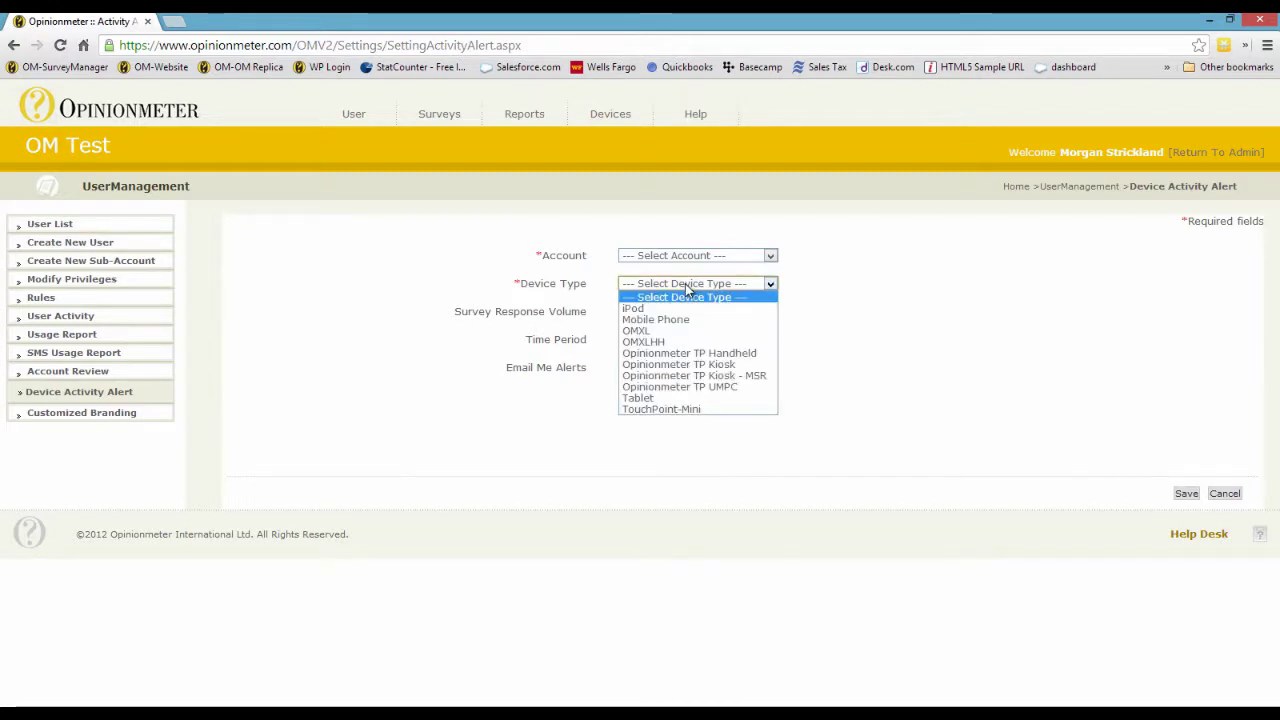
click(688, 320)
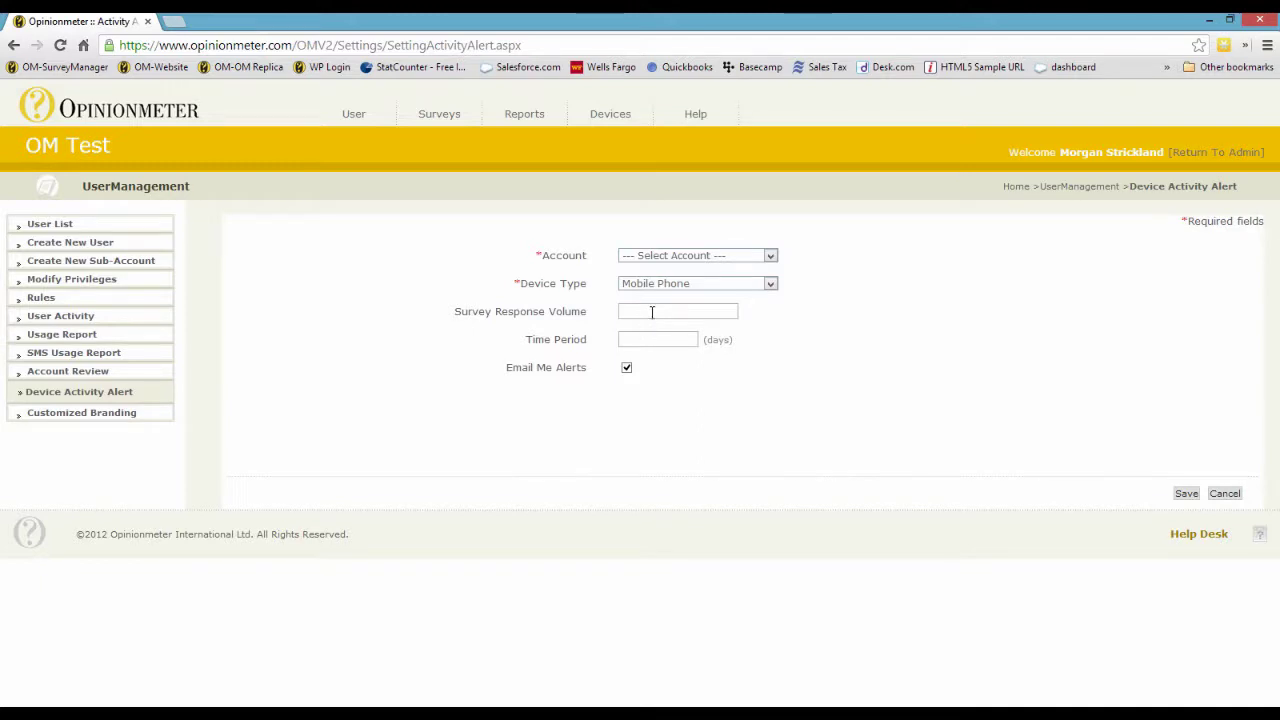
Set the alert's survey response volume to 100 and time period to 15 days, and turn off Email Me Alerts.
click(652, 311)
text(1)
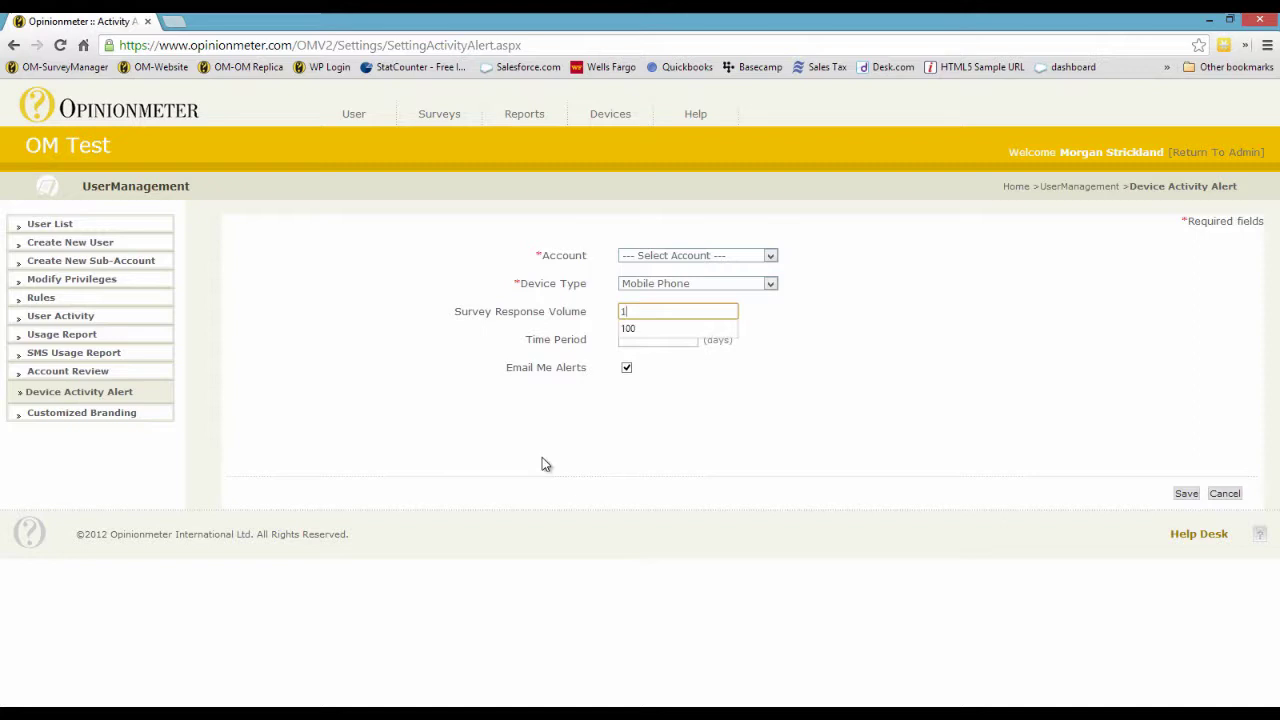
text(00)
click(663, 341)
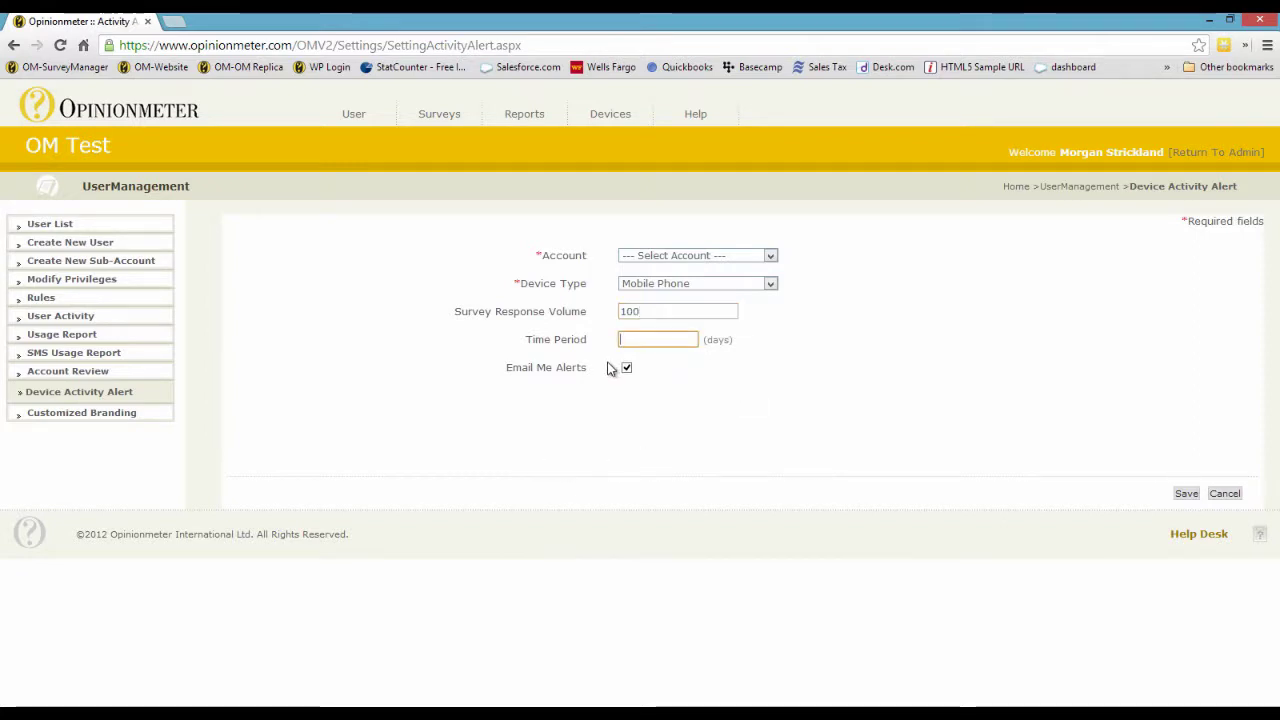
text(15)
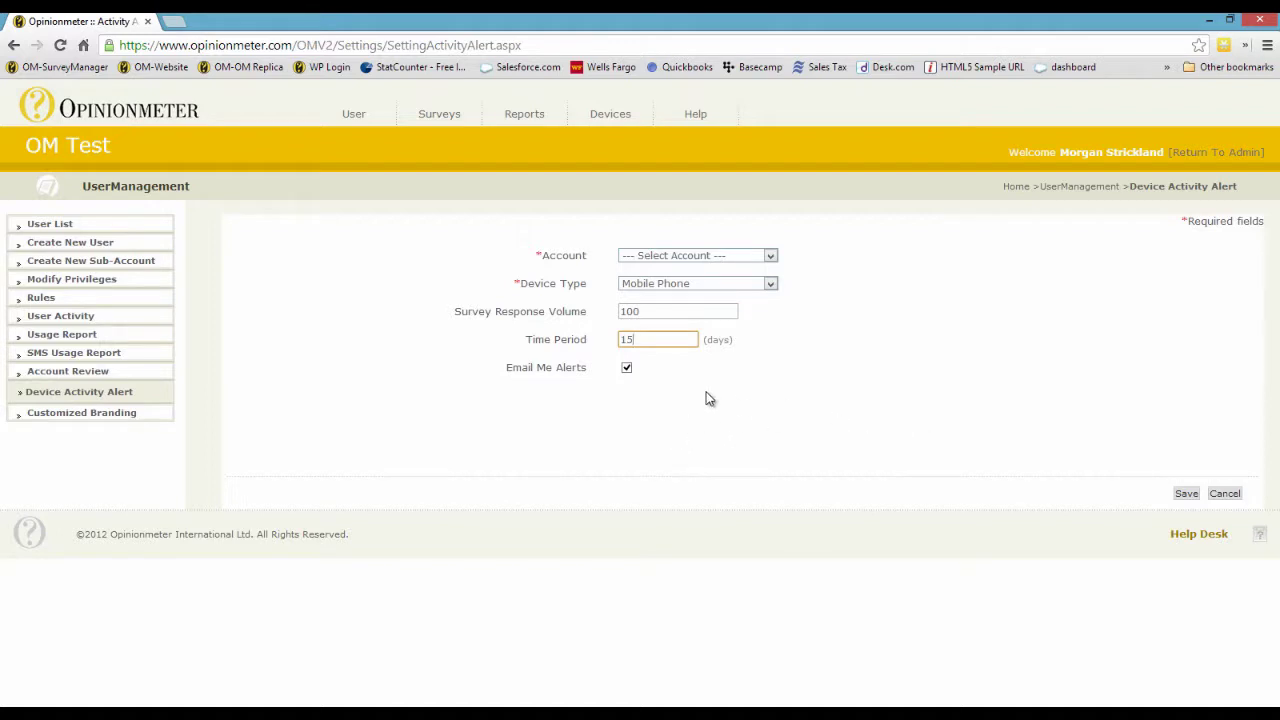
click(626, 370)
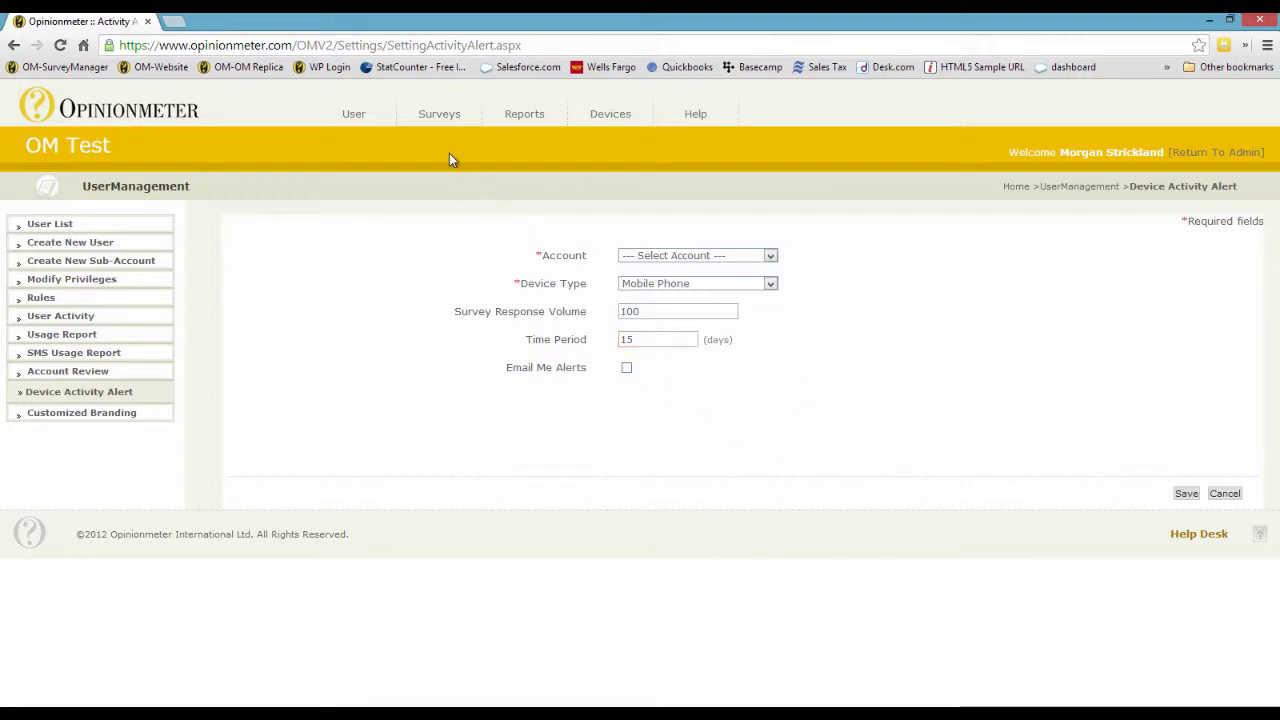
Return to the User home page and view the Device Activity alerts under Alerts/Notifications.
click(355, 117)
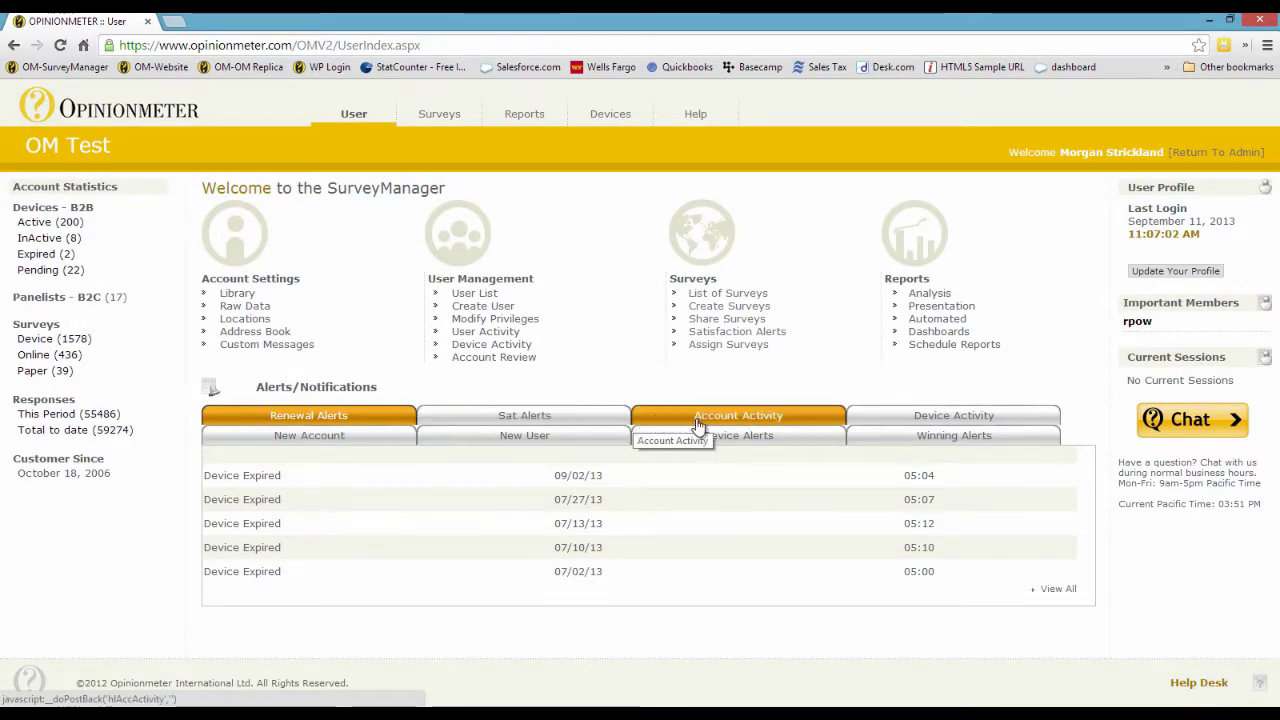
click(892, 424)
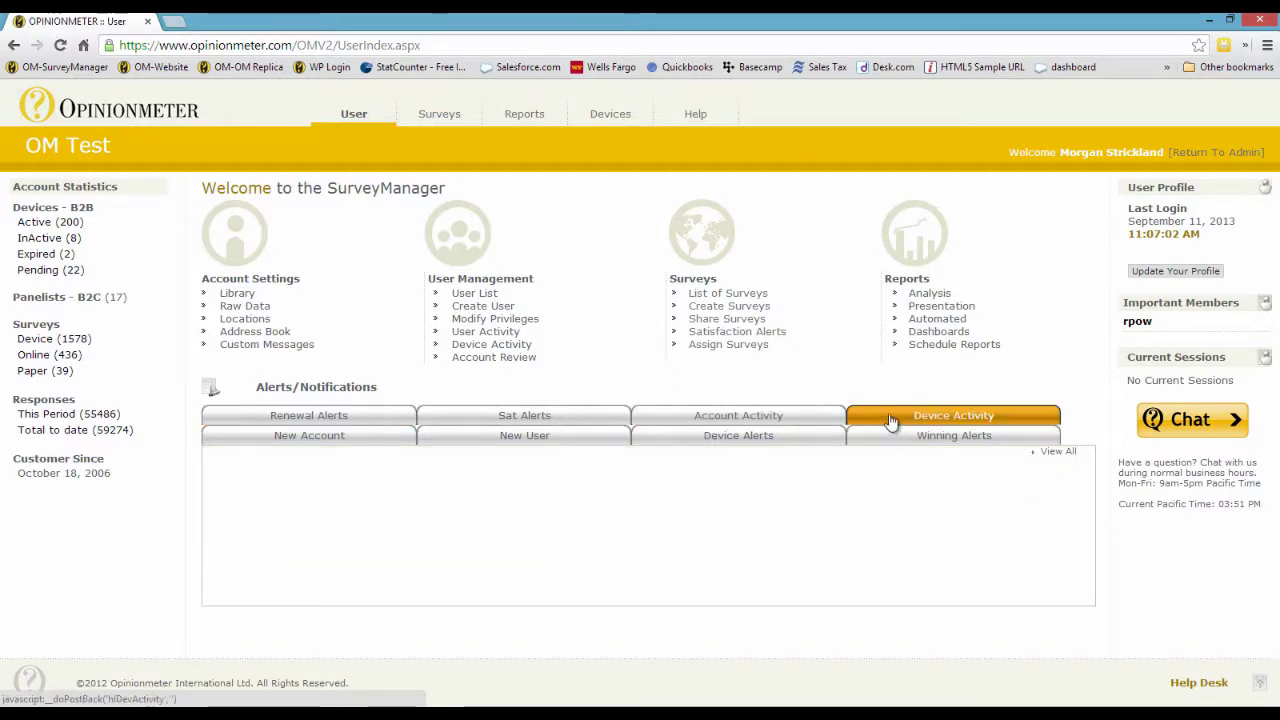